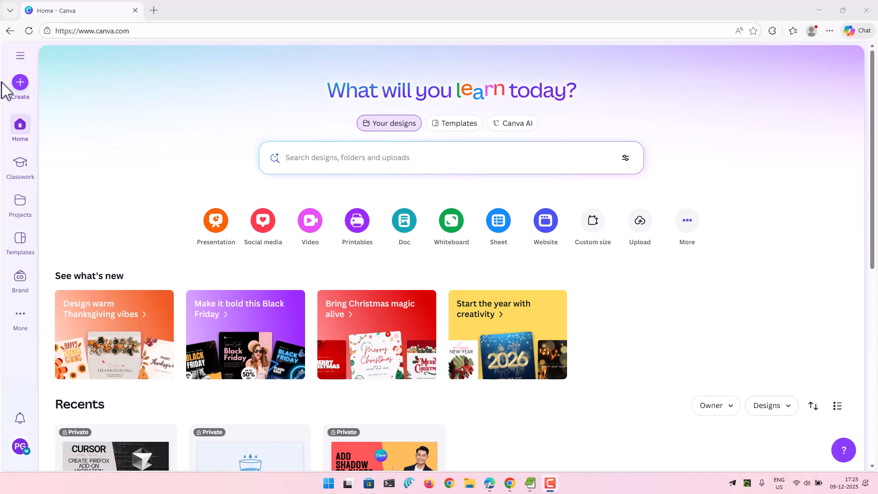
Create a blank Facebook Post design of 940 × 788 px and dismiss the template suggestions.
left_click(18, 86)
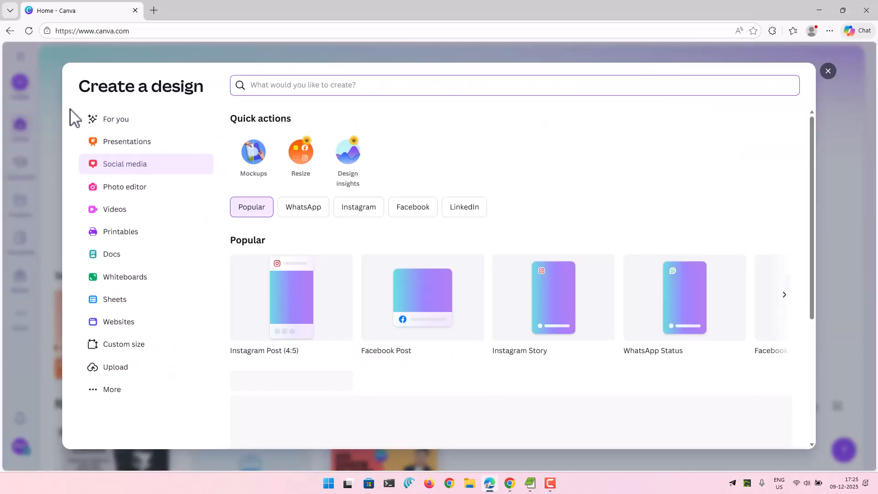
left_click(399, 292)
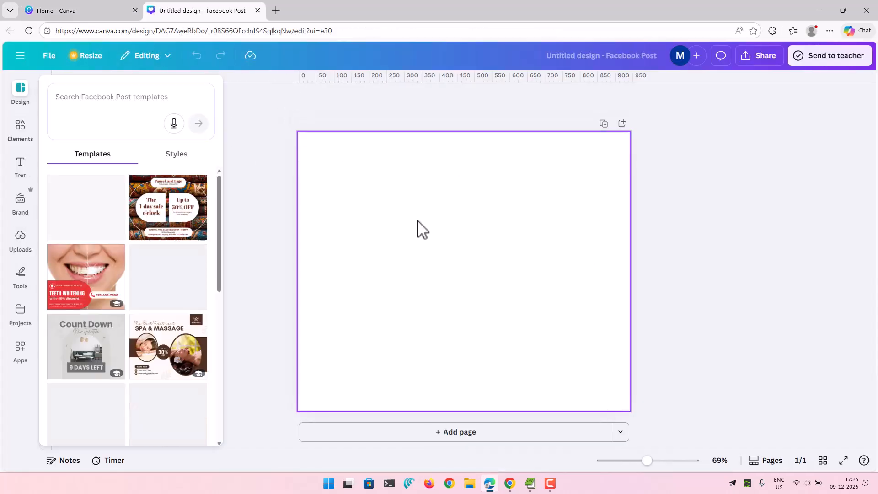
left_click(247, 118)
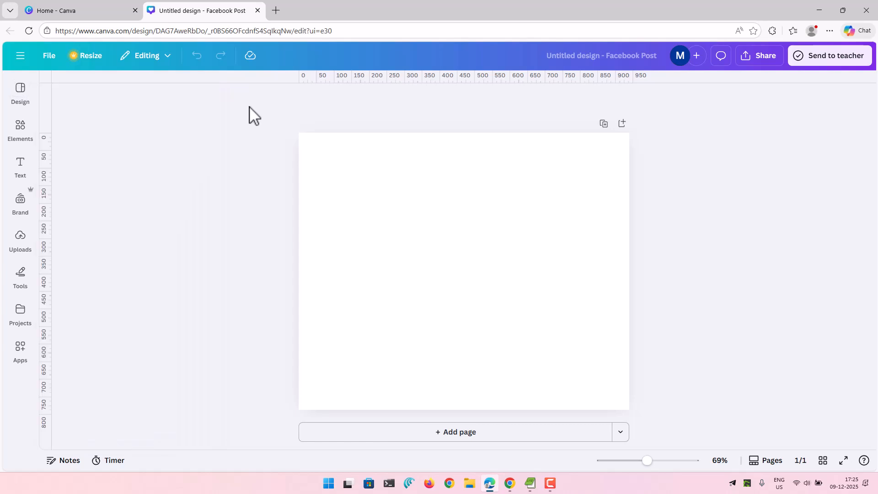
Turn the display of rulers and guides off and on again.
left_click(50, 56)
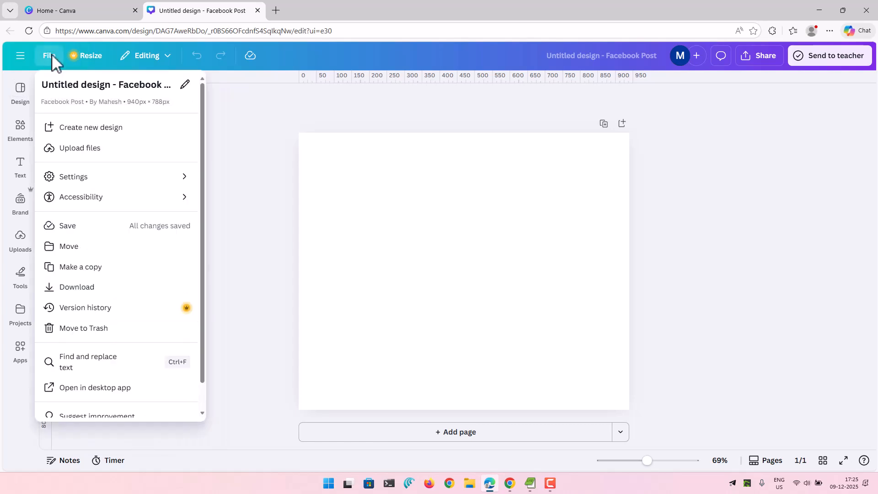
mouse_move(110, 202)
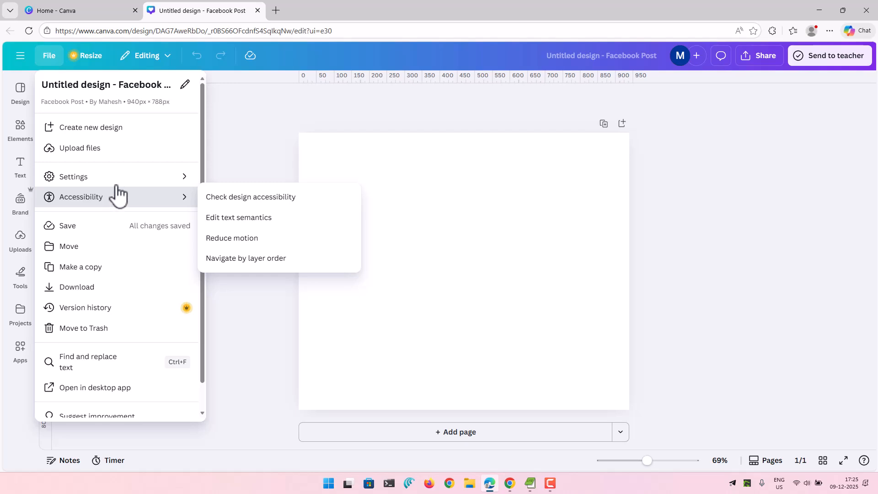
mouse_move(118, 176)
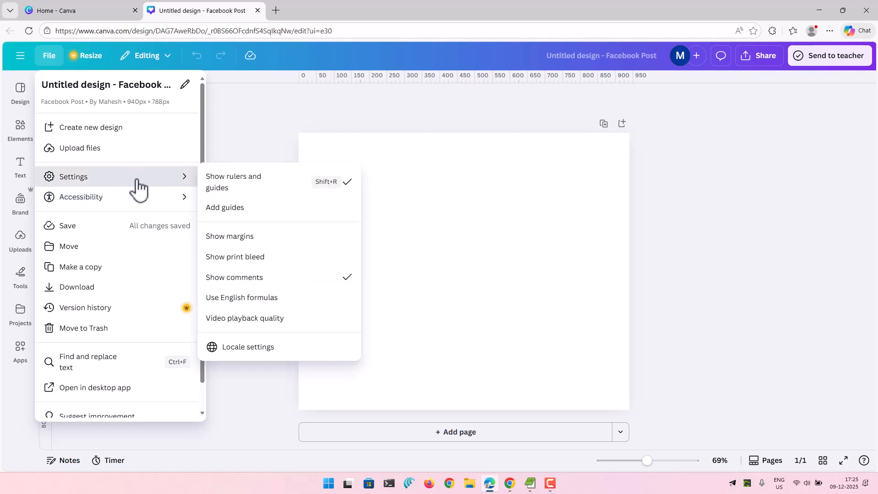
left_click(237, 185)
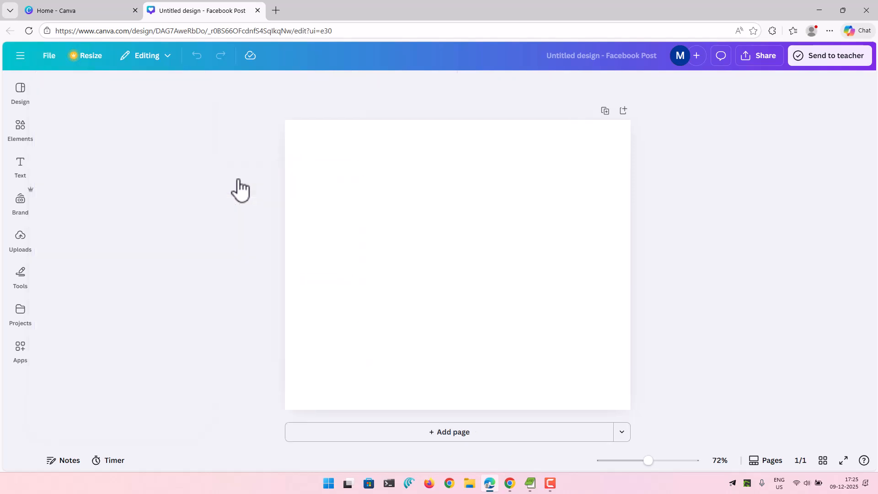
left_click(48, 55)
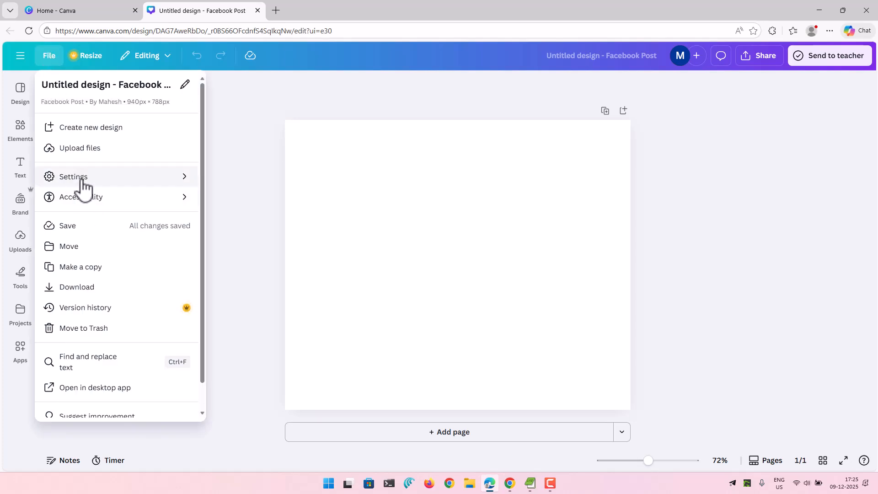
mouse_move(110, 178)
left_click(231, 182)
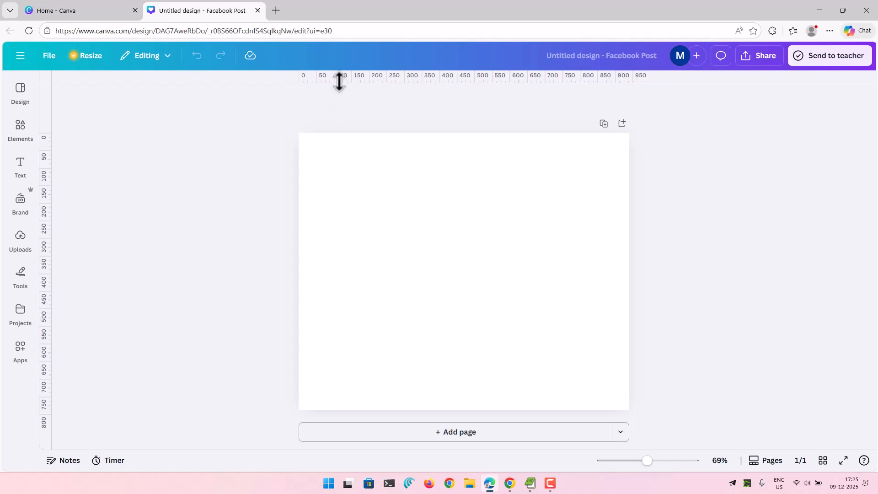
Add a horizontal and a vertical guide, each at about 50 px from the page's top and left edges.
left_click_drag(339, 82, 336, 151)
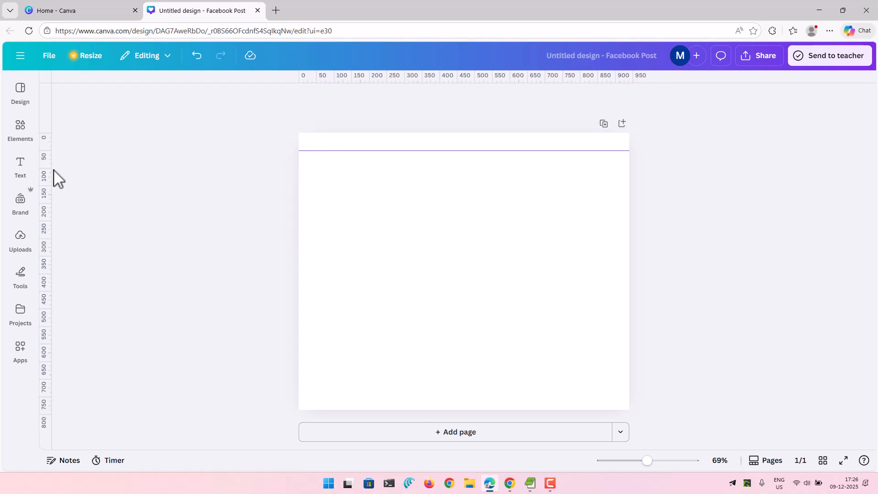
left_click_drag(51, 169, 316, 166)
Search the elements library for "grid lines".
left_click(20, 130)
left_click(88, 103)
type("gri")
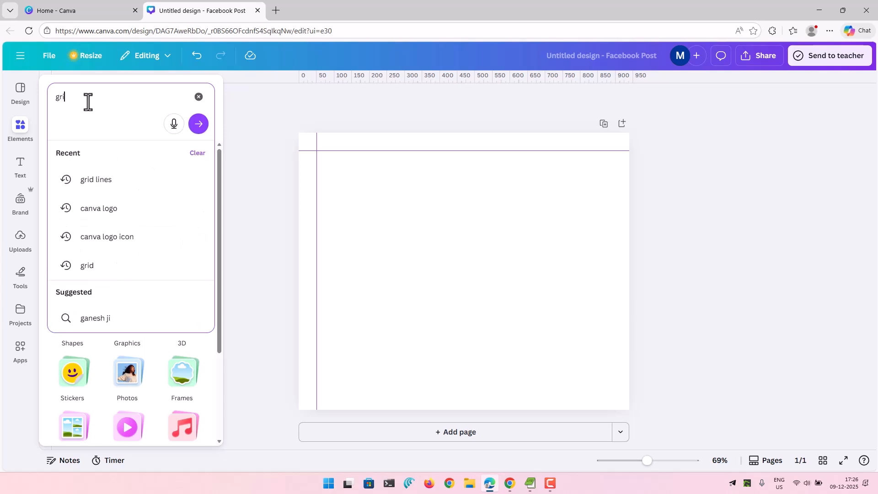
type("d lines")
key("Return")
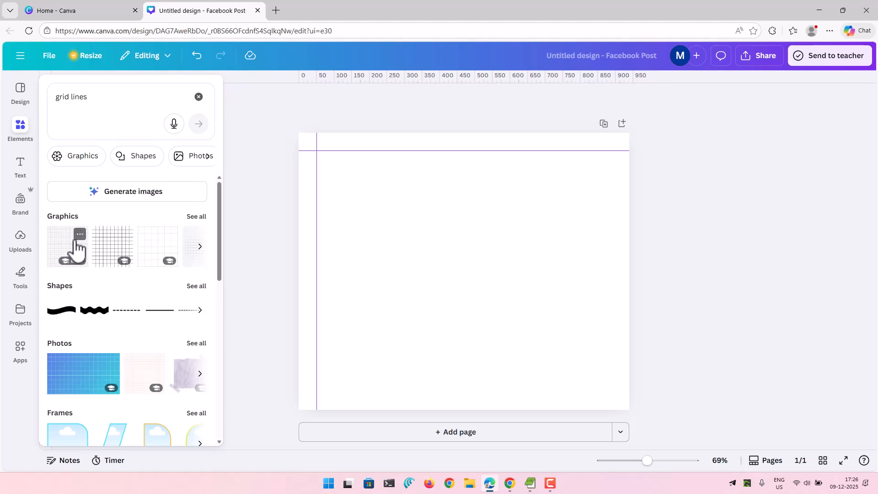
Browse the grid line graphics and add the light grey square grid to the page.
left_click(199, 247)
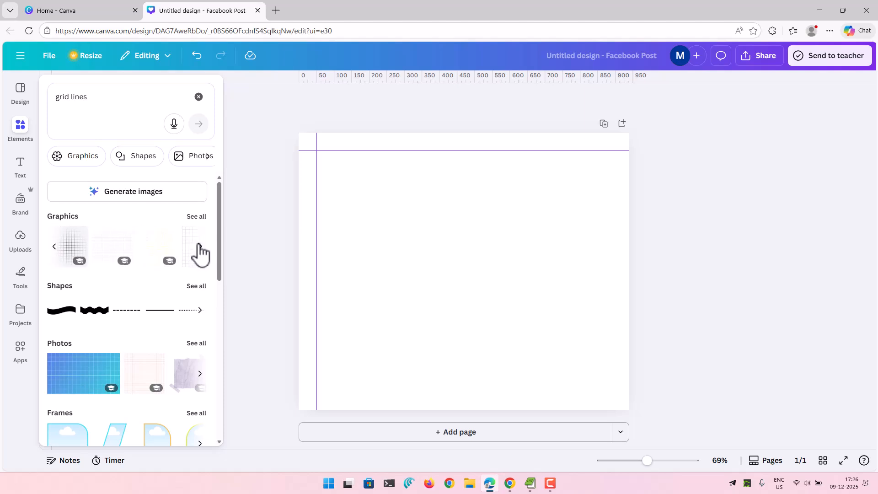
left_click(55, 247)
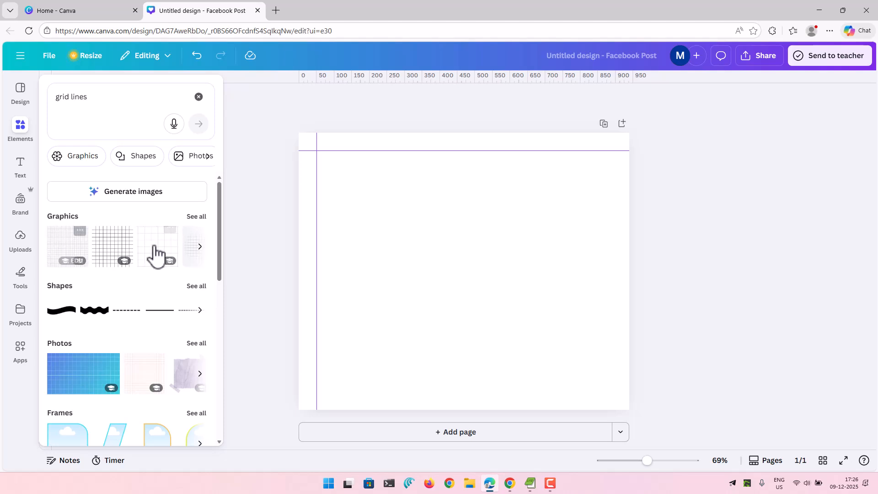
left_click(201, 251)
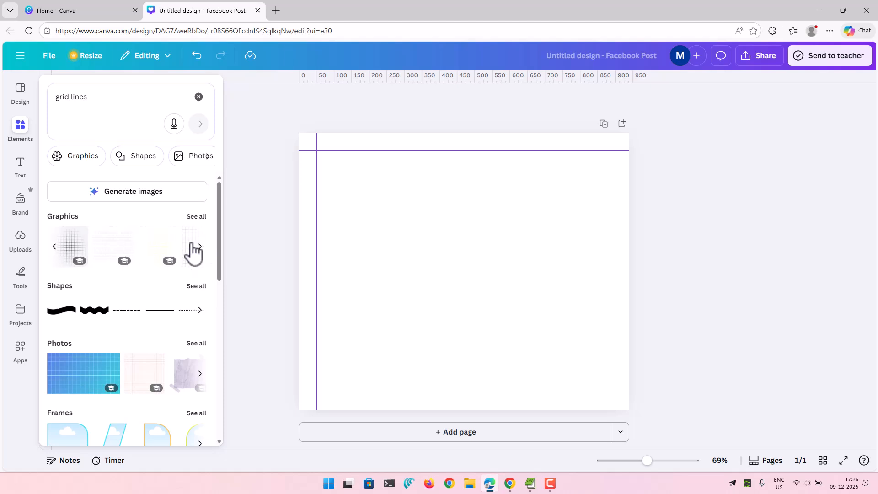
left_click(200, 253)
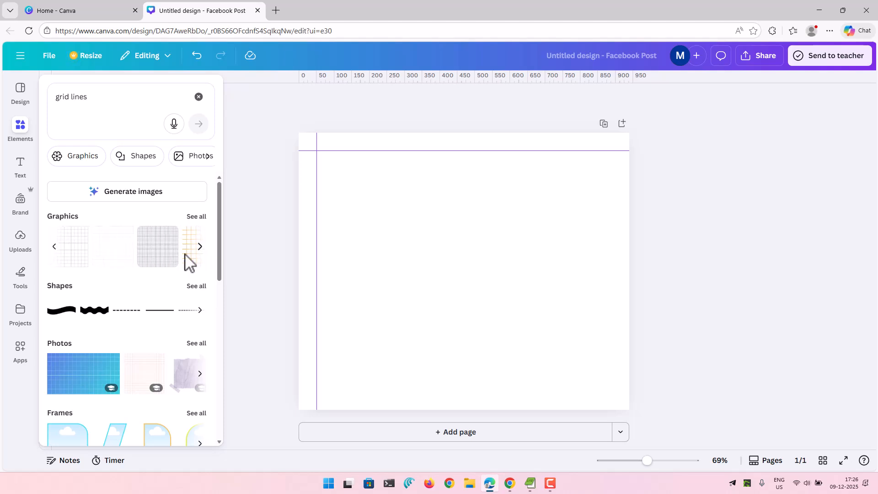
left_click(73, 253)
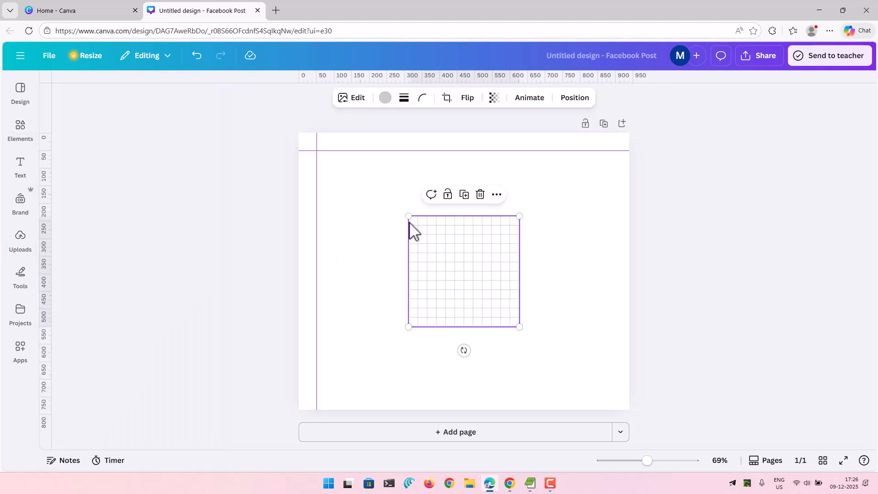
Enlarge the square grid so it starts at the intersection of the guides and reaches the page's right edge.
left_click_drag(408, 218, 320, 172)
left_click_drag(427, 204, 399, 196)
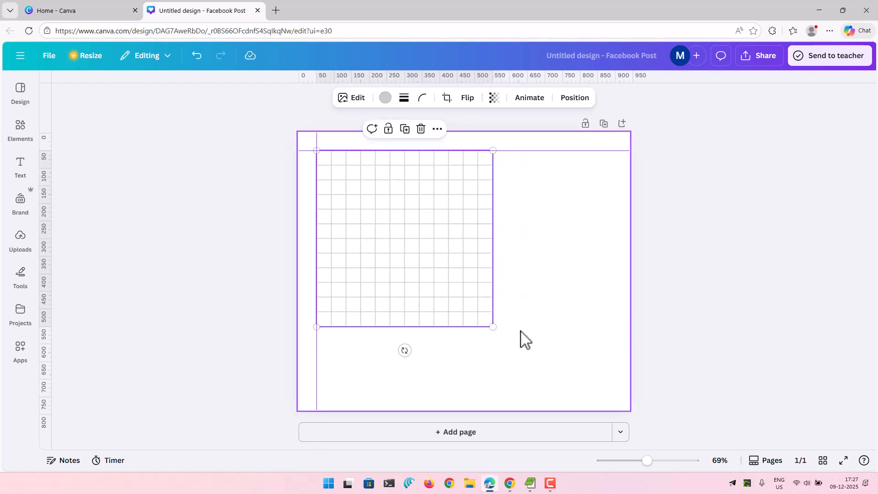
left_click_drag(492, 330, 659, 437)
left_click(241, 297)
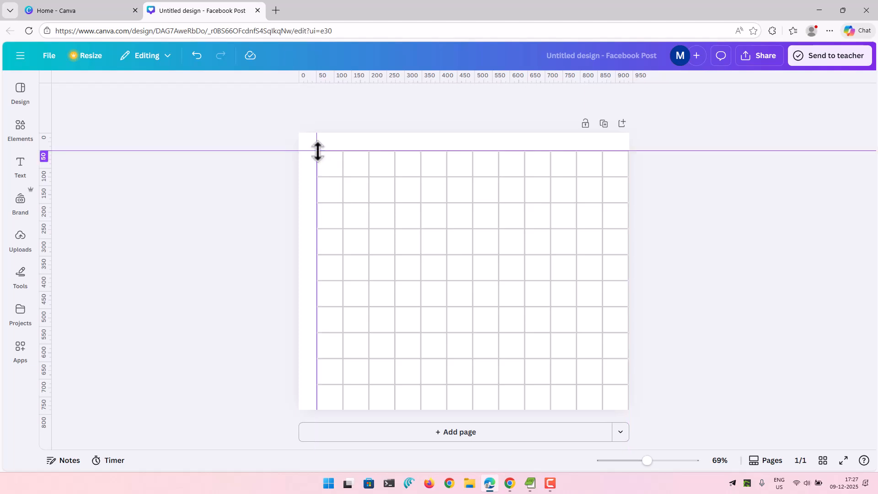
Move both guides to the page's top and left edges and fit the square grid over the whole page.
left_click(471, 243)
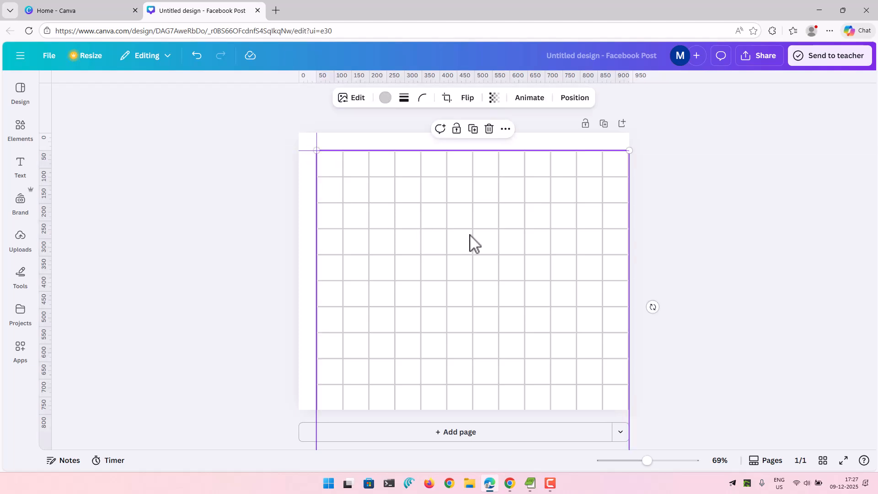
left_click_drag(317, 151, 303, 133)
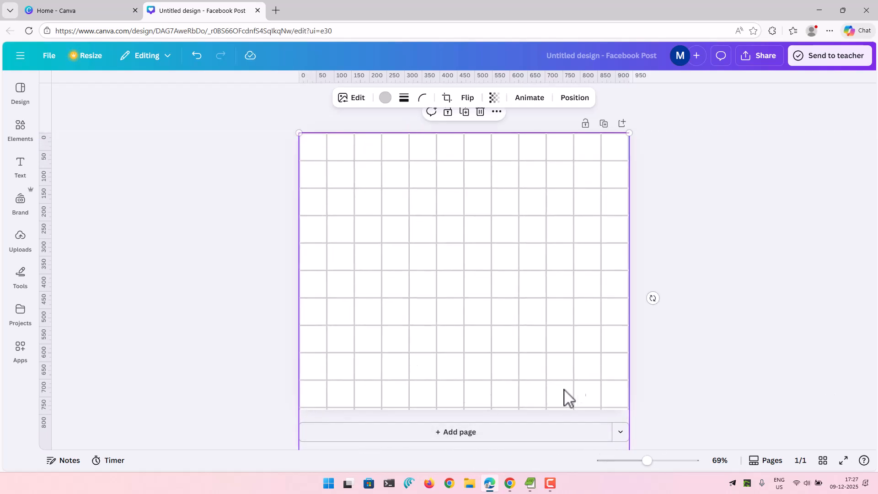
left_click_drag(412, 384, 411, 352)
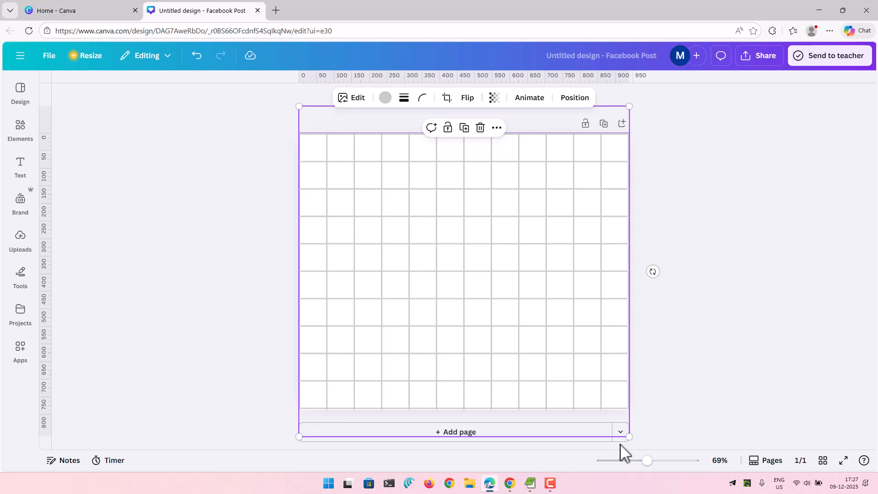
left_click_drag(630, 436, 634, 442)
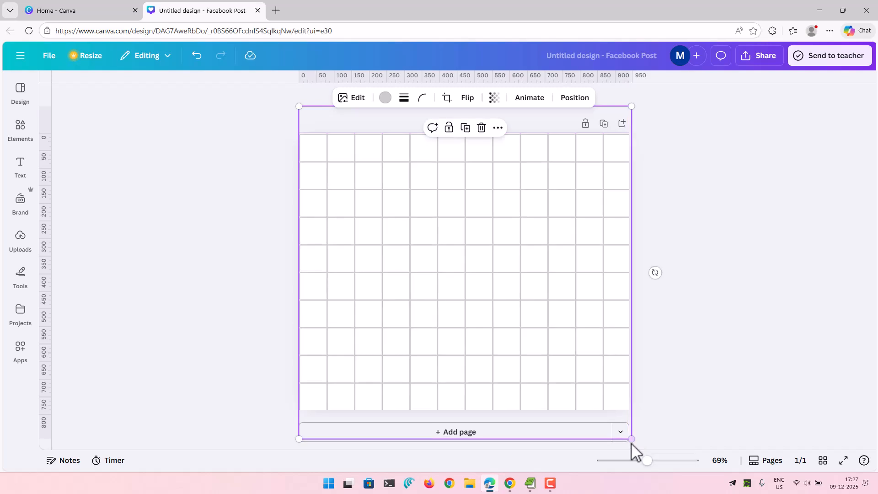
left_click(741, 356)
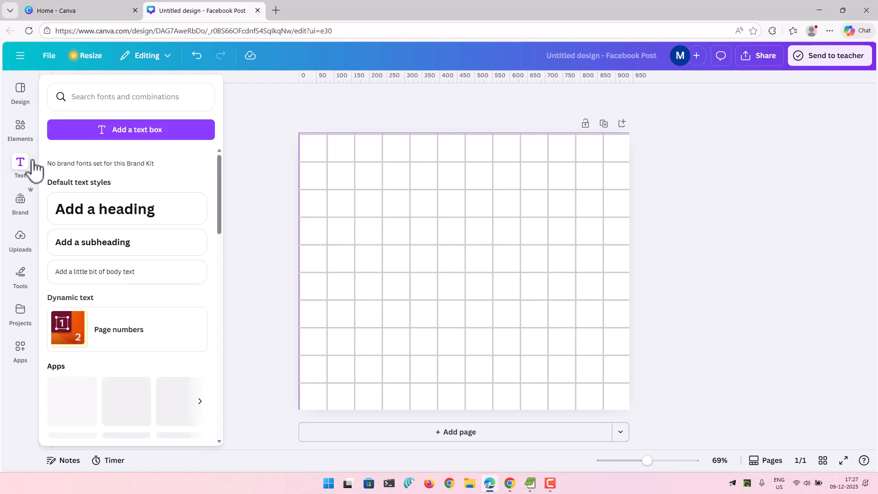
Change the elements search to "dot grid lines".
left_click(20, 130)
left_click(78, 118)
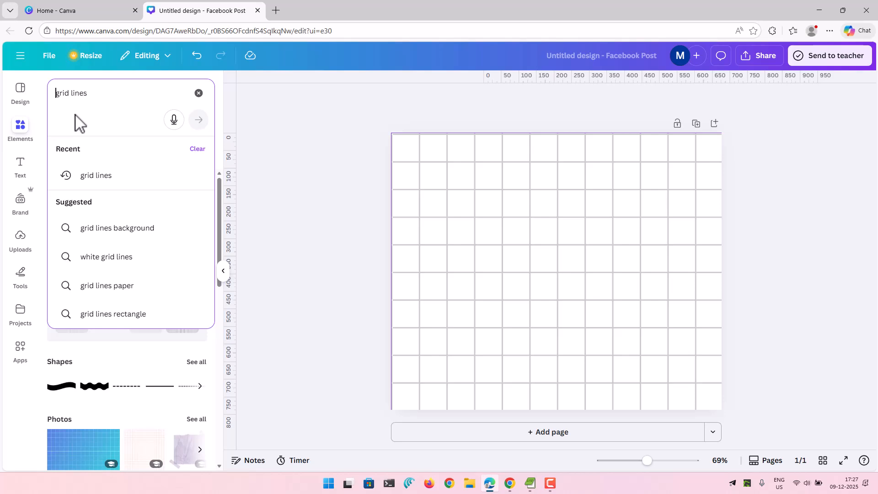
key("Home")
type("dot")
key("Return")
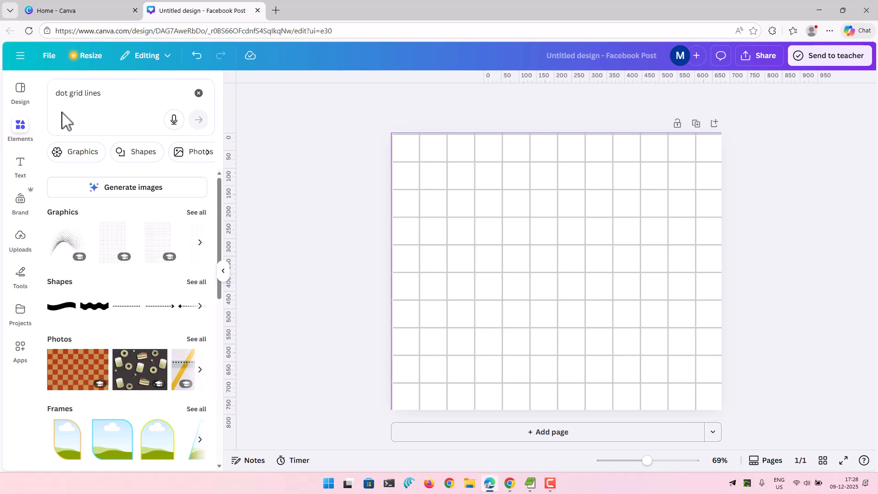
Browse the dot grid graphics, add the black dot grid and place it in the page's upper-left area.
left_click(201, 243)
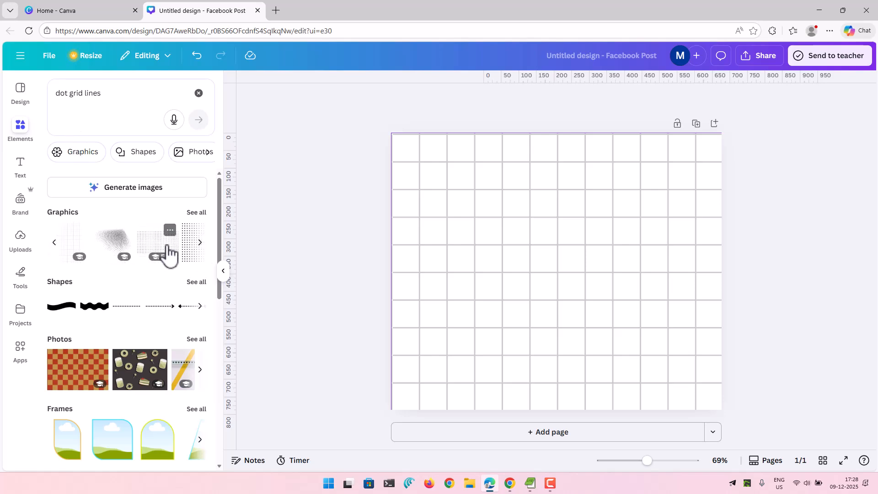
left_click(206, 247)
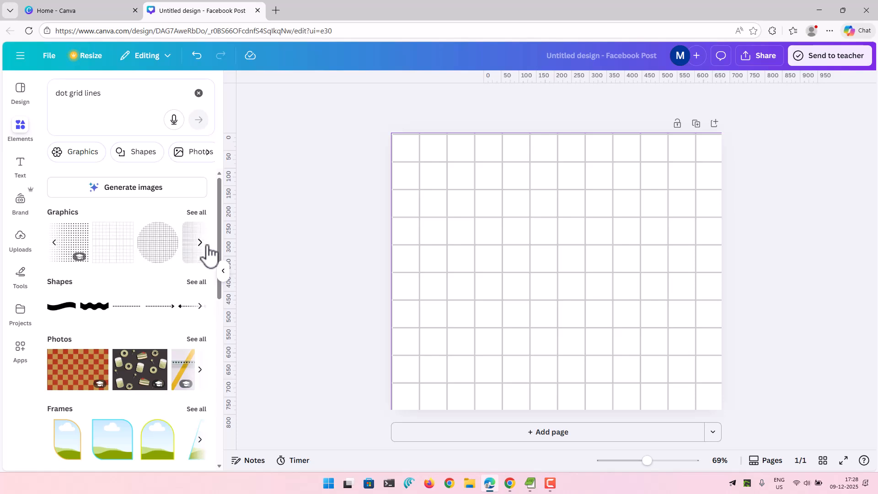
left_click(73, 242)
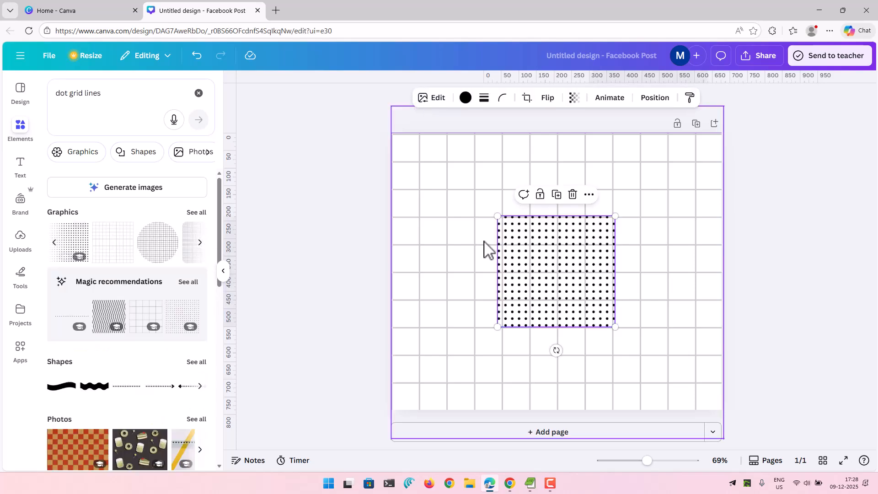
left_click_drag(544, 255, 480, 194)
key("Escape")
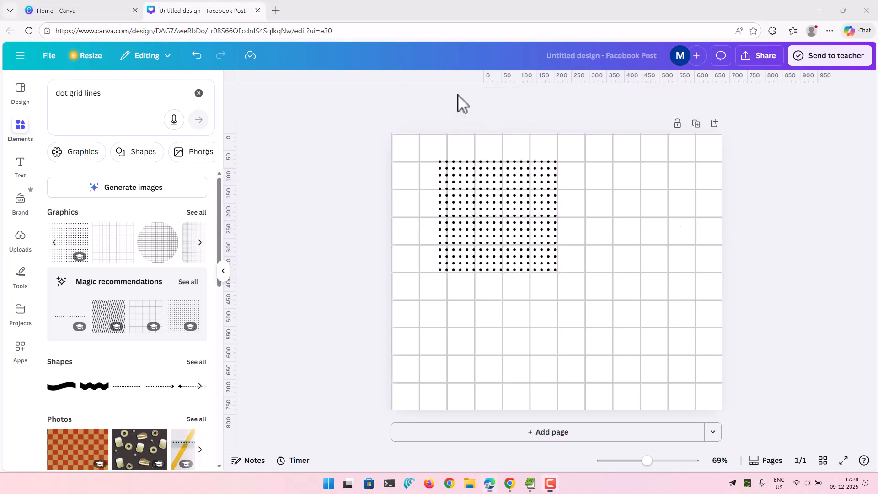
Delete the square line grid and enlarge the dot grid to cover the whole page.
left_click(596, 192)
left_click(575, 129)
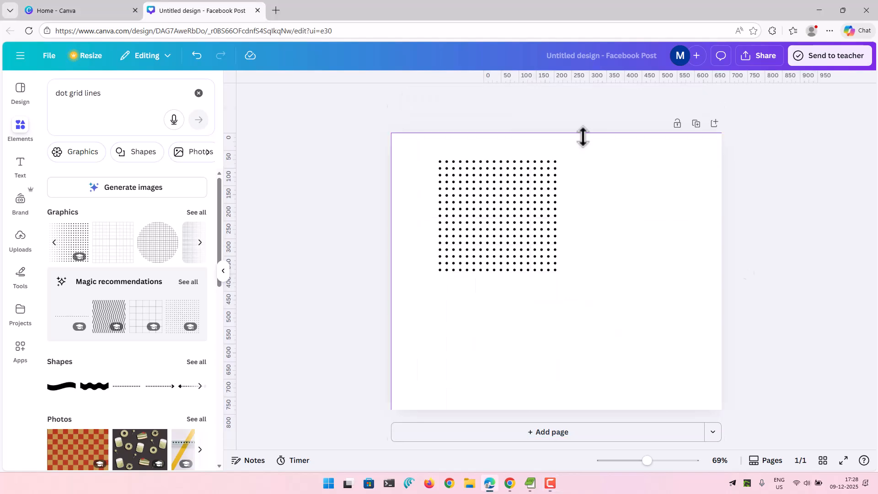
left_click(498, 202)
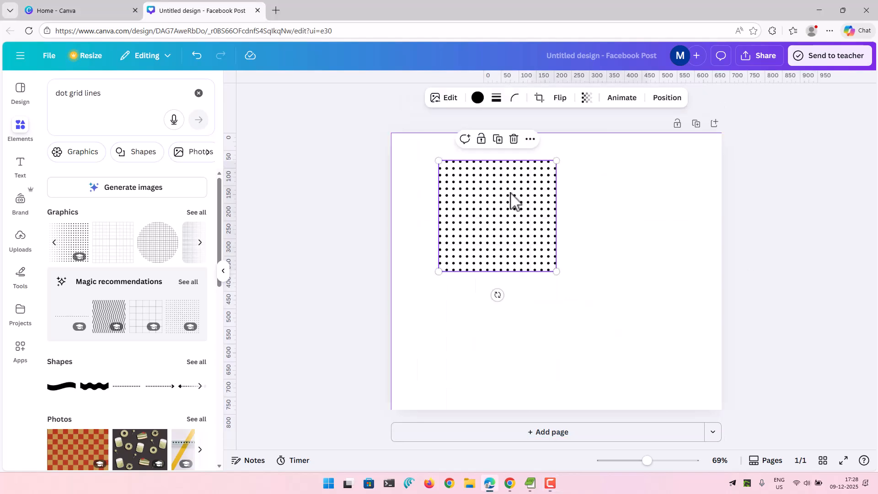
left_click_drag(637, 352, 720, 427)
left_click_drag(438, 161, 364, 137)
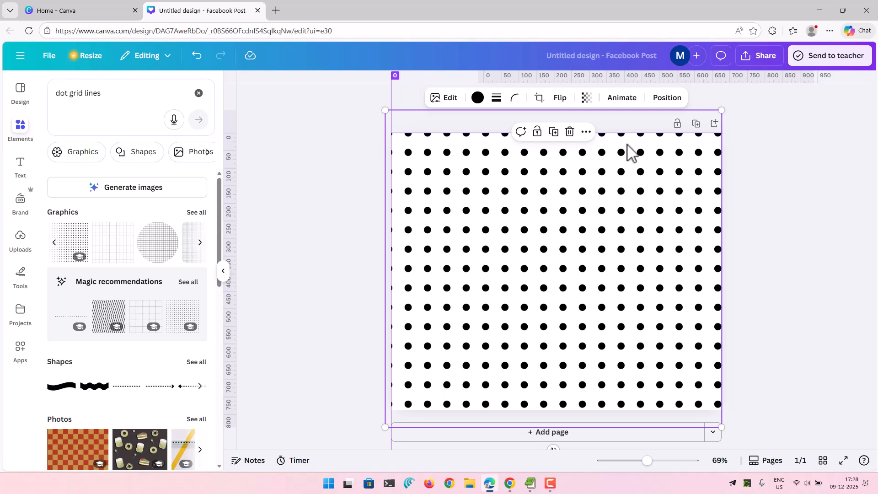
Set the dot grid's transparency to 49.
left_click(585, 98)
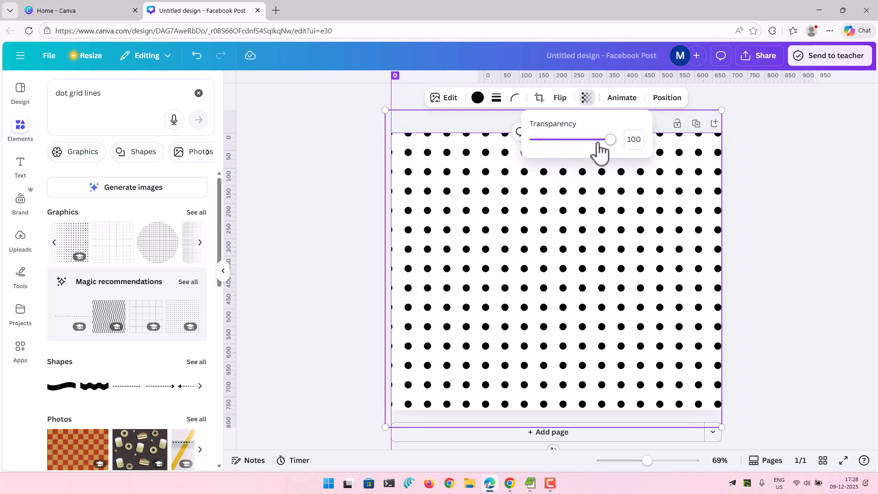
left_click_drag(608, 140, 575, 146)
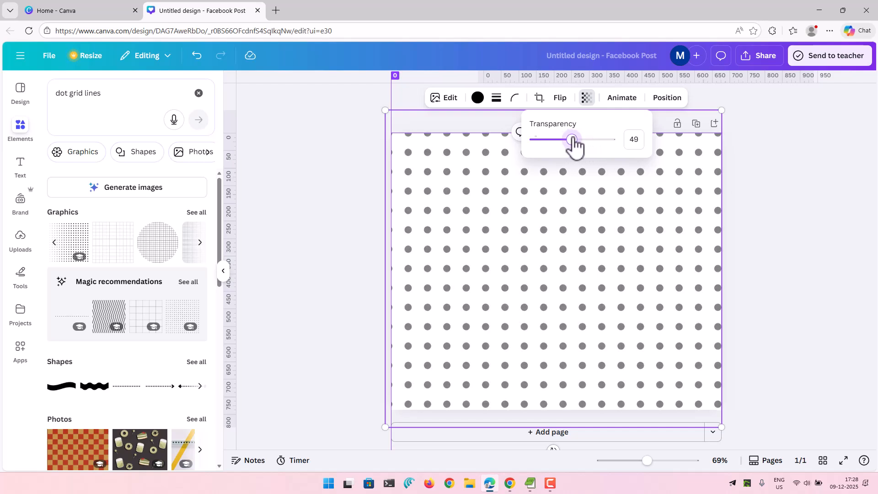